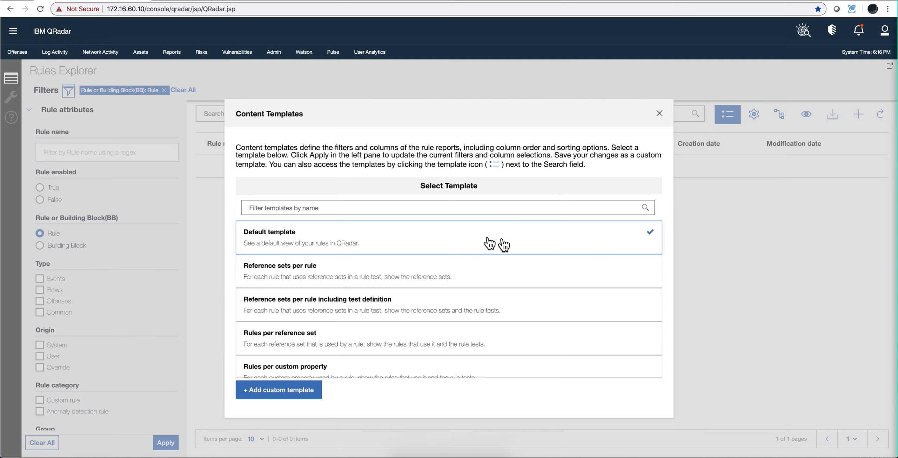
Step: Apply the content template "Rules mapped to MITRE ATT&CK tactics and techniques"
{"action": "scroll", "coordinate": [547, 254], "scroll_direction": "down", "scroll_amount": 5}
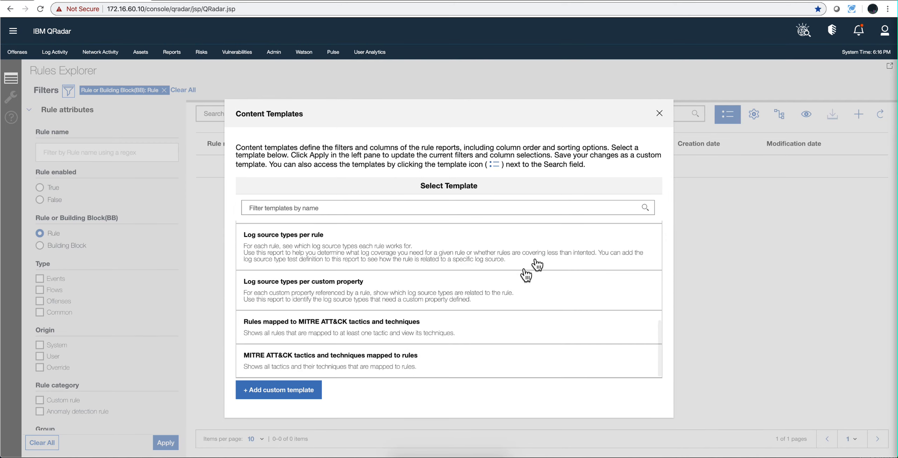
{"action": "left_click", "coordinate": [427, 324]}
{"action": "left_click", "coordinate": [354, 330]}
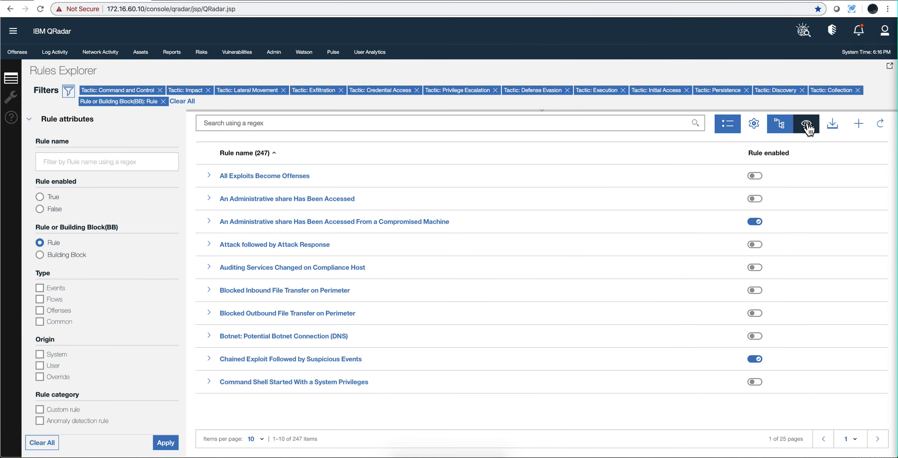
Step: View the rule relationship graph and the MITRE ATT&CK coverage chart, then hide the visualization
{"action": "left_click", "coordinate": [807, 125]}
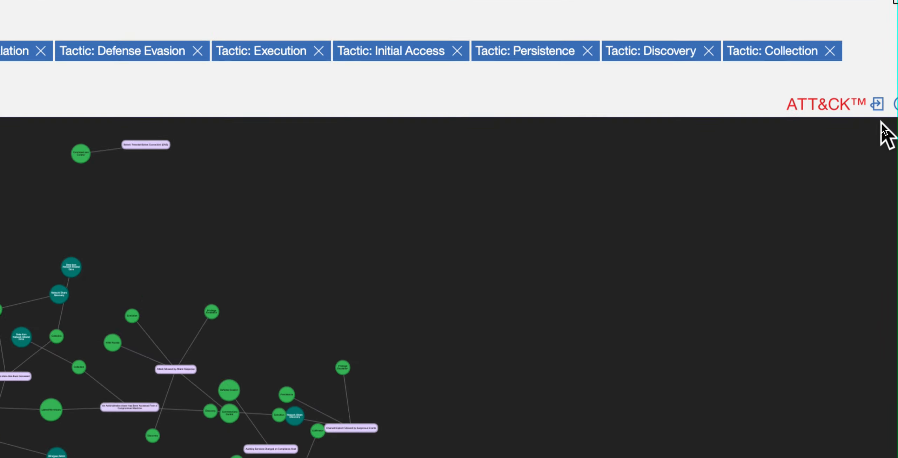
{"action": "left_click", "coordinate": [878, 102]}
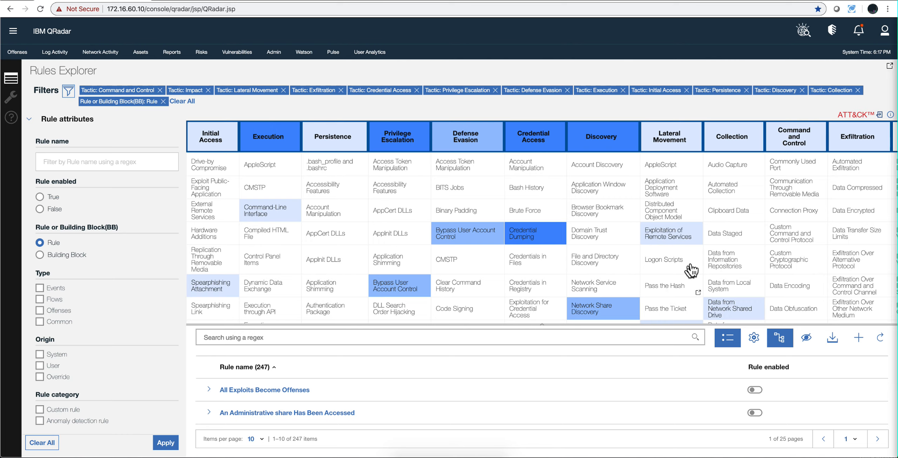
{"action": "left_click", "coordinate": [881, 115]}
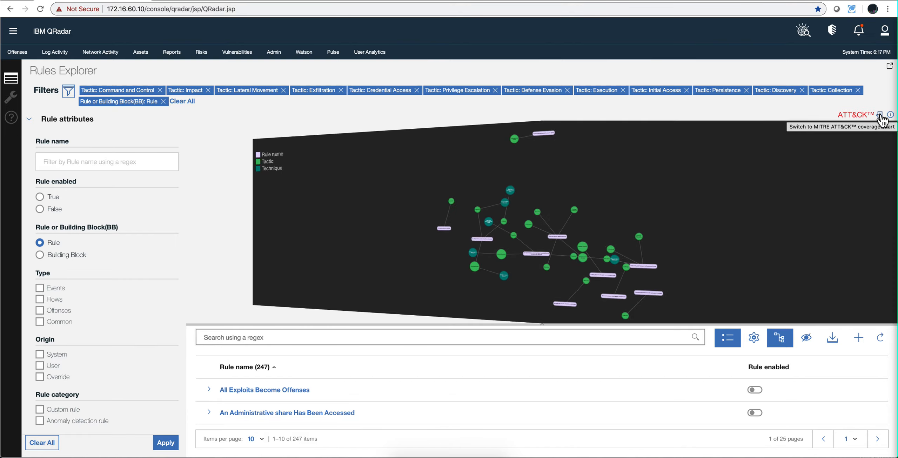
{"action": "left_click", "coordinate": [804, 345]}
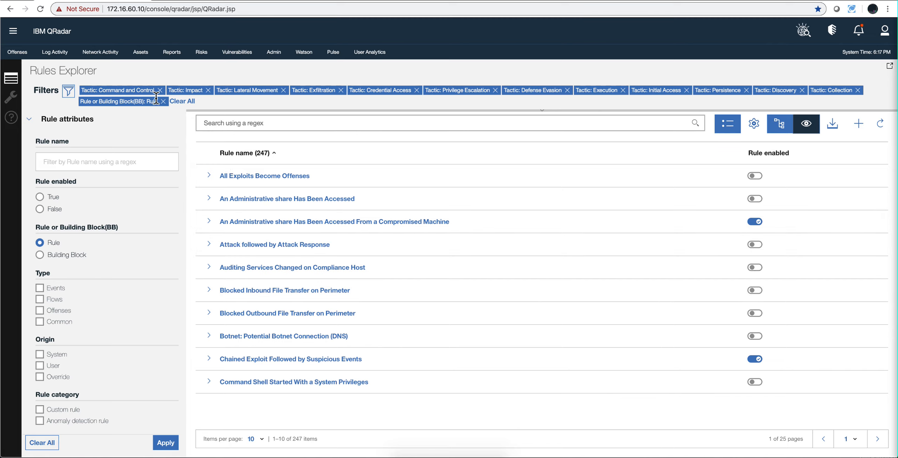
Step: Clear all template filters and apply the empty filter set to the rule list
{"action": "left_click", "coordinate": [206, 122]}
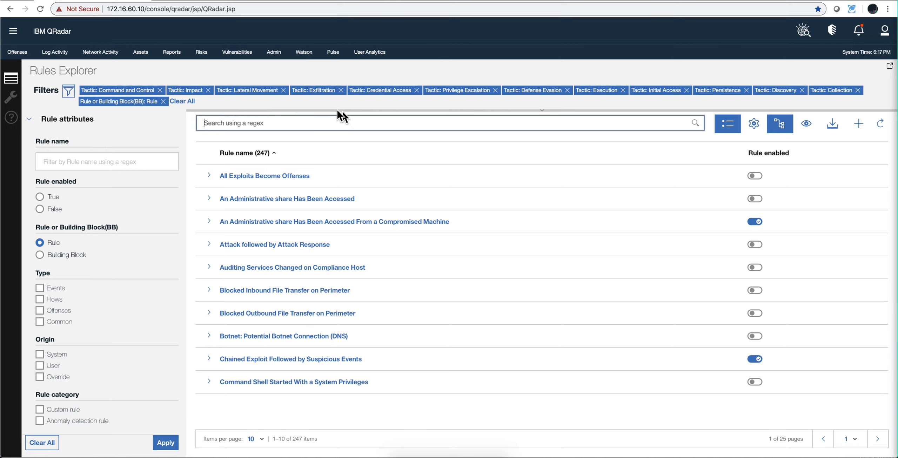
{"action": "left_click", "coordinate": [183, 102]}
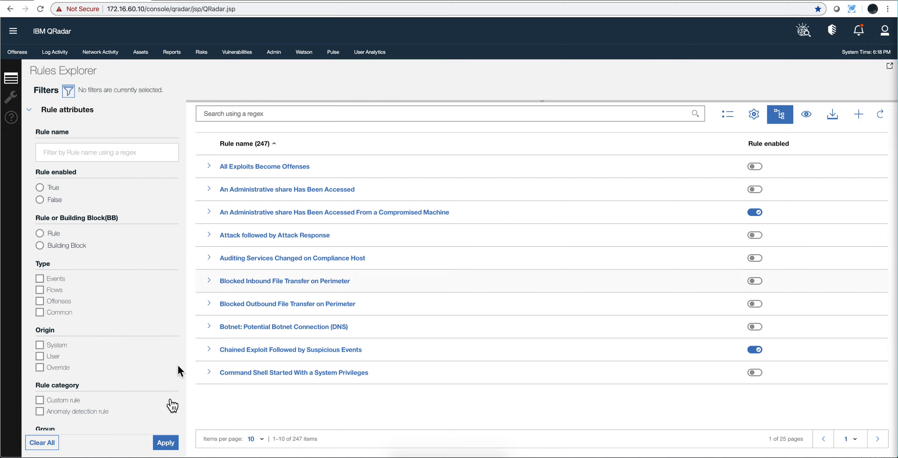
{"action": "left_click", "coordinate": [165, 444]}
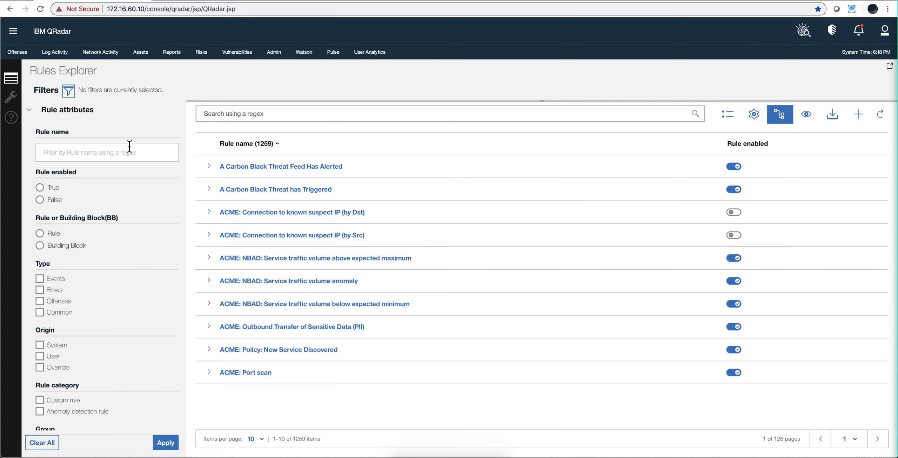
Step: Search the rules for rc4 and open the rule "Detected Kerberos ticket with RC4 Encryption Type"
{"action": "left_click", "coordinate": [205, 113]}
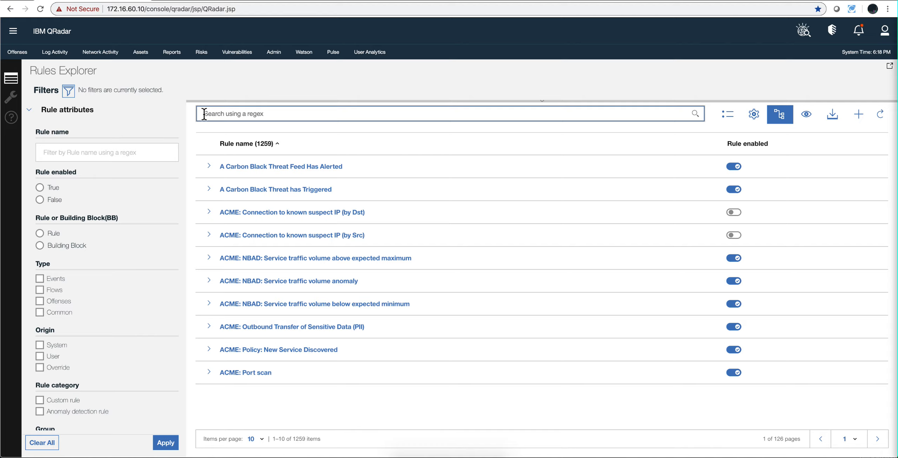
{"action": "type", "text": "rc4"}
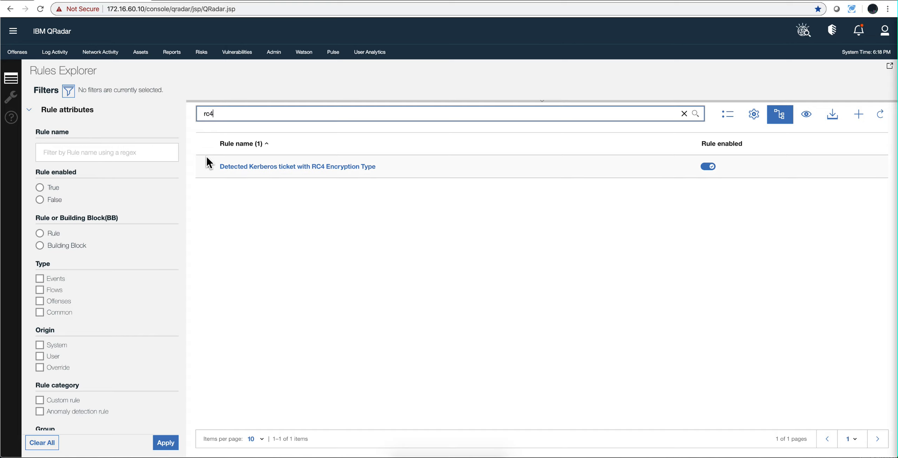
{"action": "left_click", "coordinate": [262, 167]}
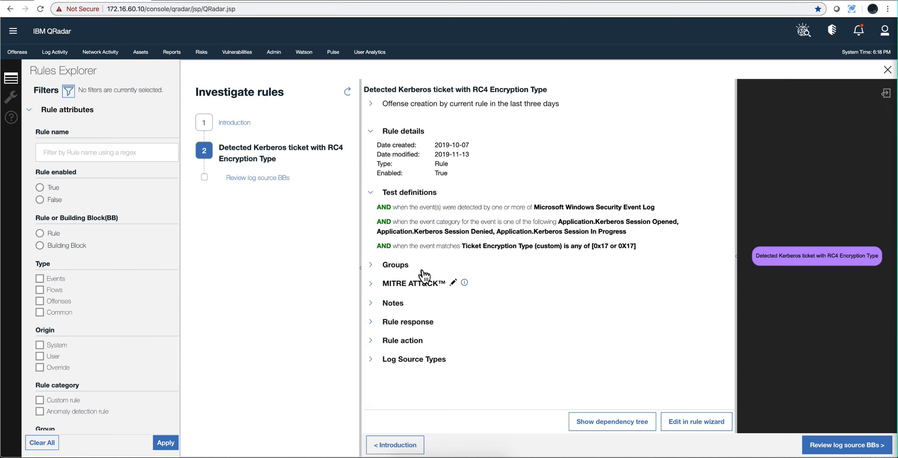
Step: Start a MITRE ATT&CK mapping for the open rule with Lateral Movement as its tactic
{"action": "left_click", "coordinate": [455, 292]}
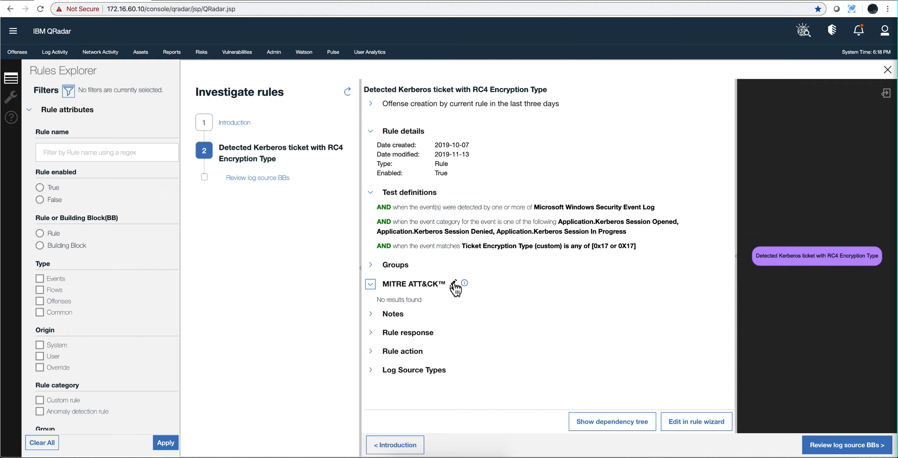
{"action": "left_click", "coordinate": [454, 284]}
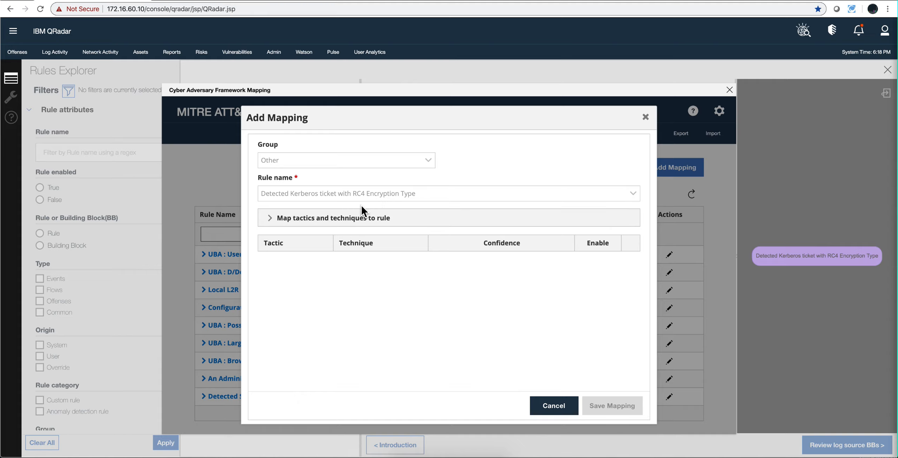
{"action": "left_click", "coordinate": [352, 223]}
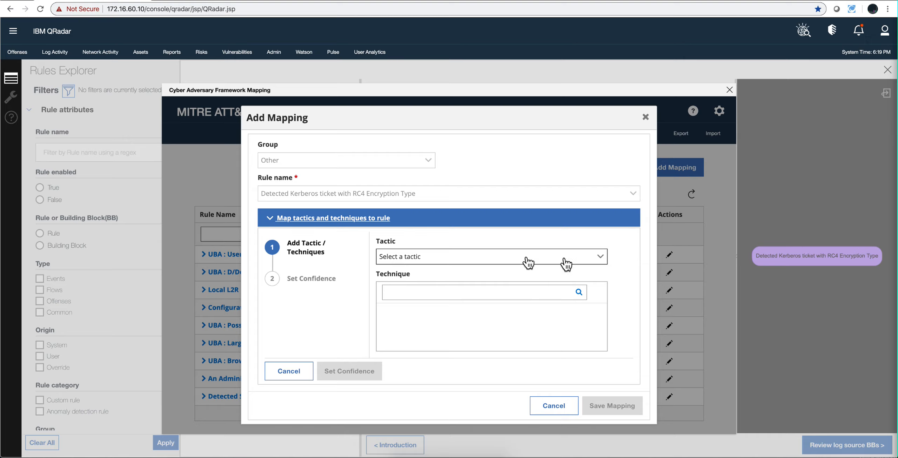
{"action": "left_click", "coordinate": [599, 258]}
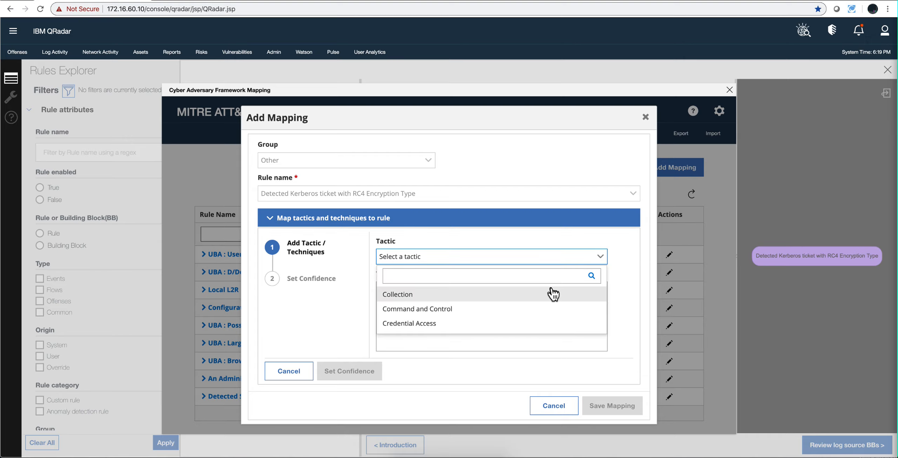
{"action": "scroll", "coordinate": [553, 294], "scroll_direction": "down", "scroll_amount": 3}
{"action": "scroll", "coordinate": [553, 293], "scroll_direction": "down", "scroll_amount": 2}
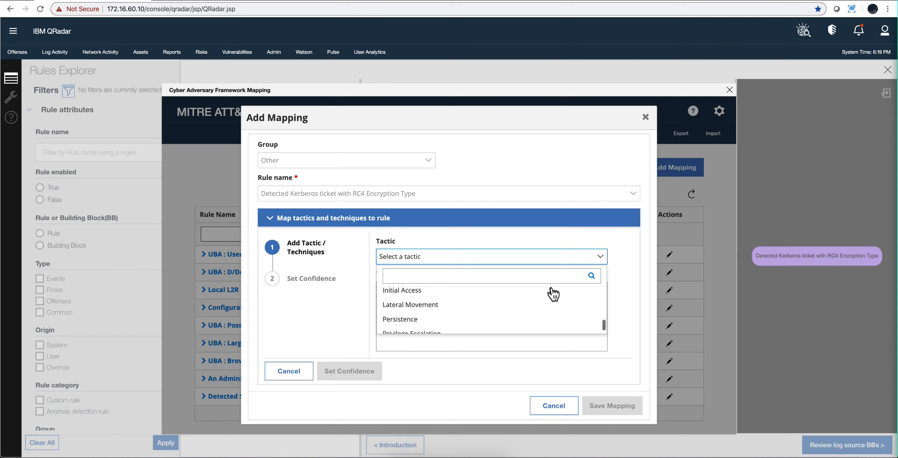
{"action": "left_click", "coordinate": [514, 303]}
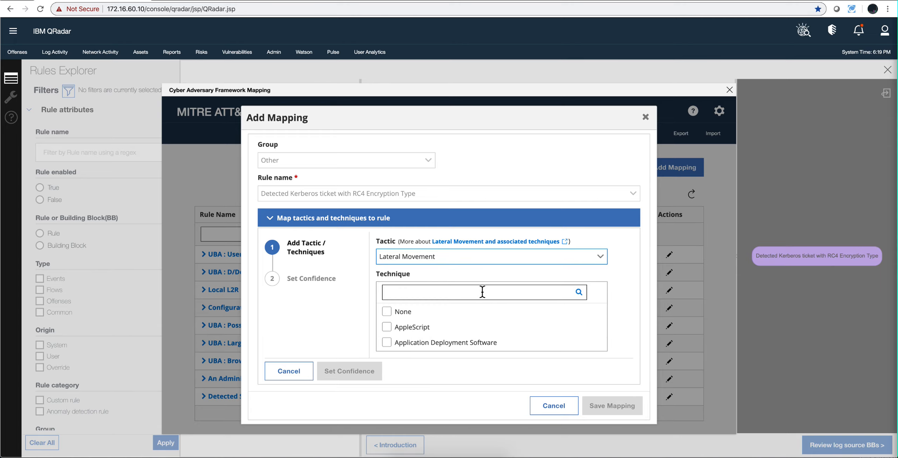
Step: Find techniques matching "pas" and select Pass the Hash for the mapping
{"action": "left_click", "coordinate": [472, 290]}
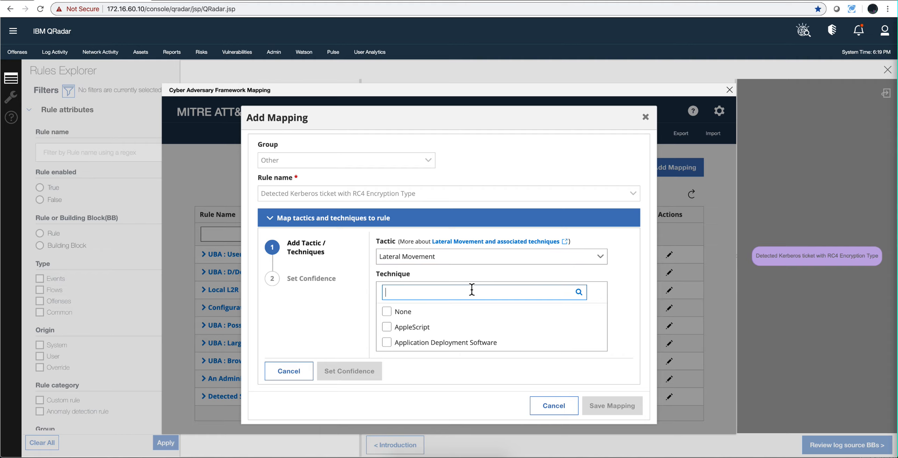
{"action": "type", "text": "pas"}
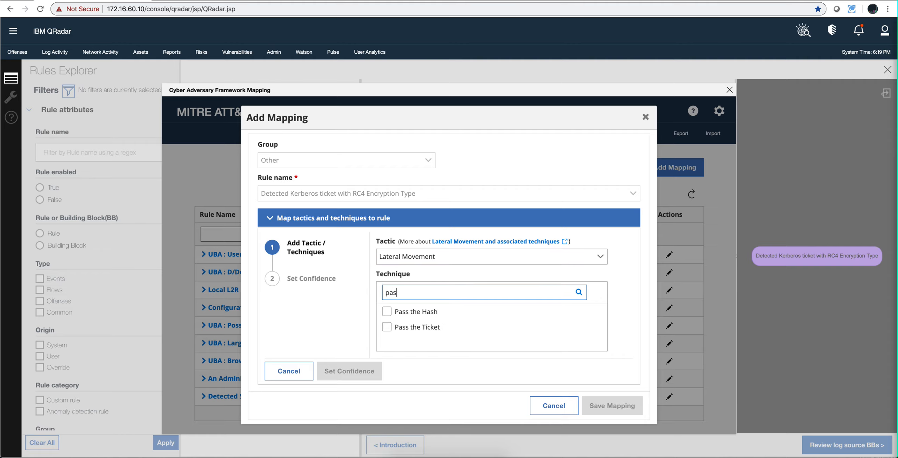
{"action": "left_click", "coordinate": [388, 314]}
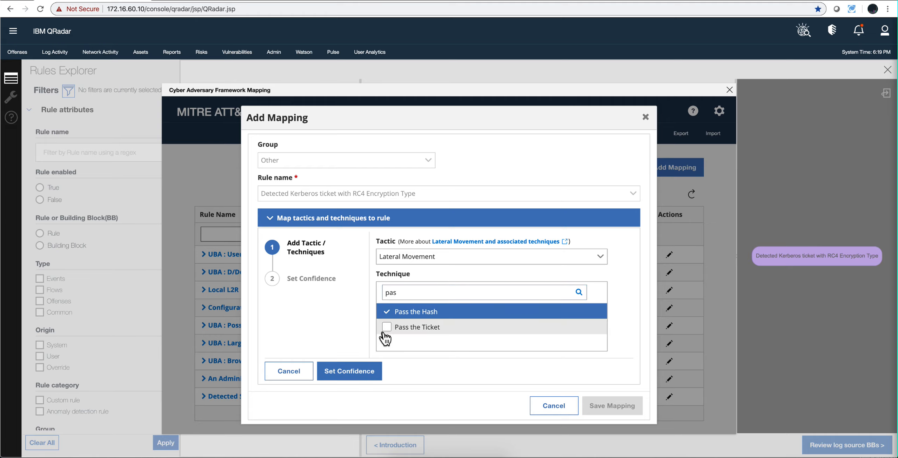
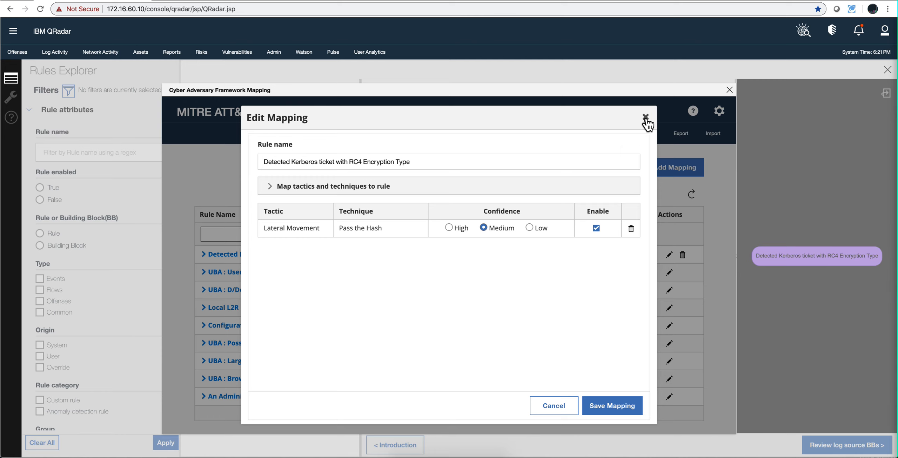
Step: Close the mapping editor and the rule investigation to return to the rule list
{"action": "left_click", "coordinate": [645, 118]}
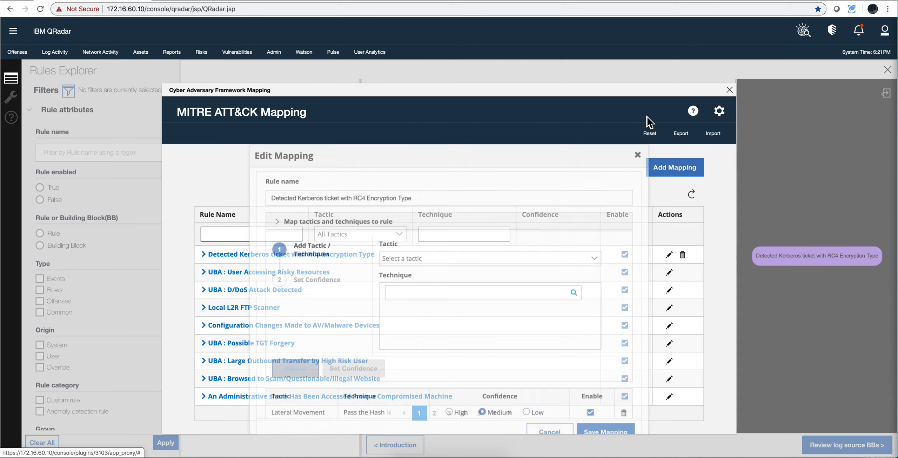
{"action": "left_click", "coordinate": [728, 90]}
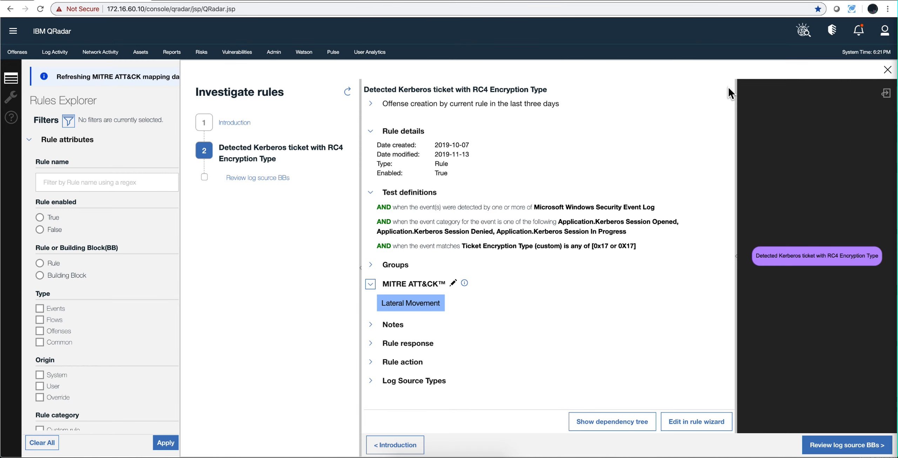
{"action": "left_click", "coordinate": [888, 70]}
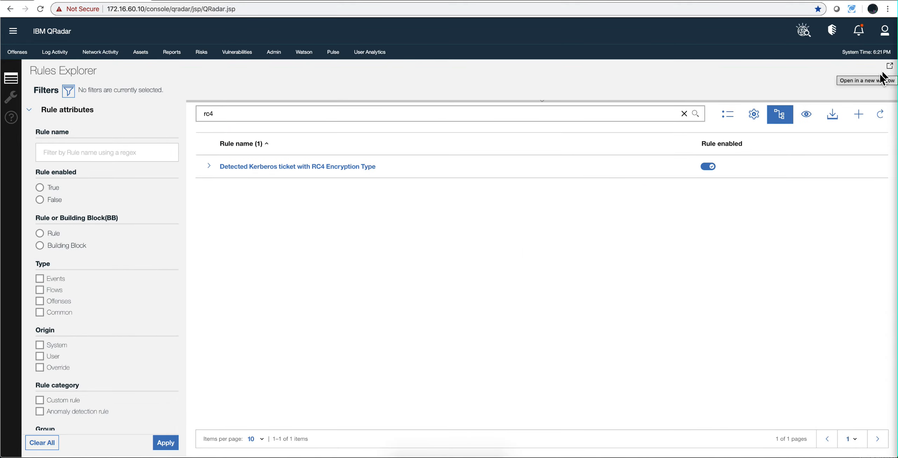
Step: Clear the rc4 search and display the MITRE ATT&CK coverage chart for all rules
{"action": "left_click", "coordinate": [684, 114]}
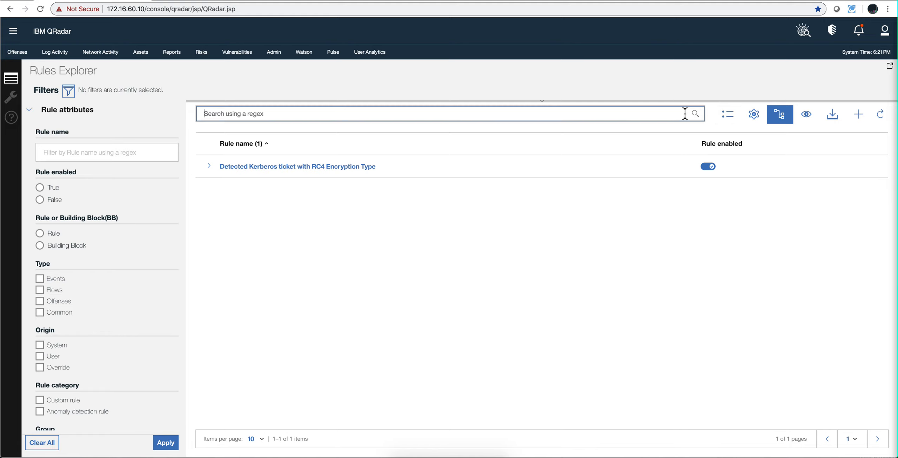
{"action": "left_click", "coordinate": [807, 117]}
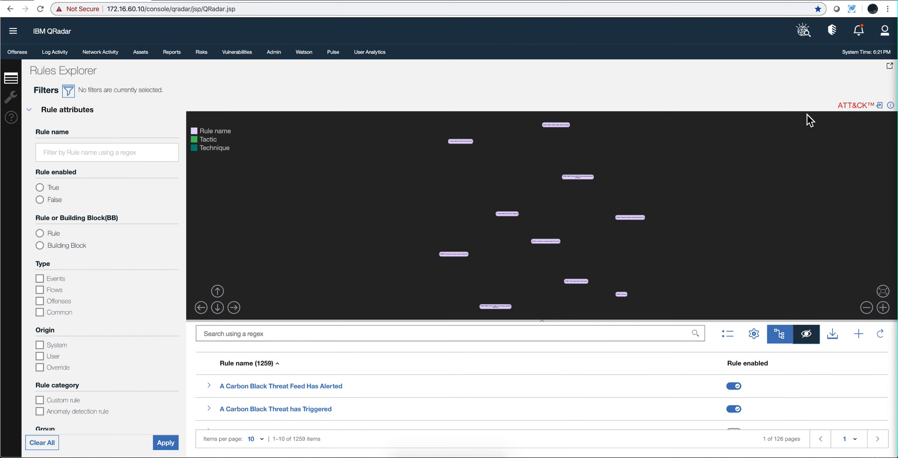
{"action": "left_click", "coordinate": [881, 106]}
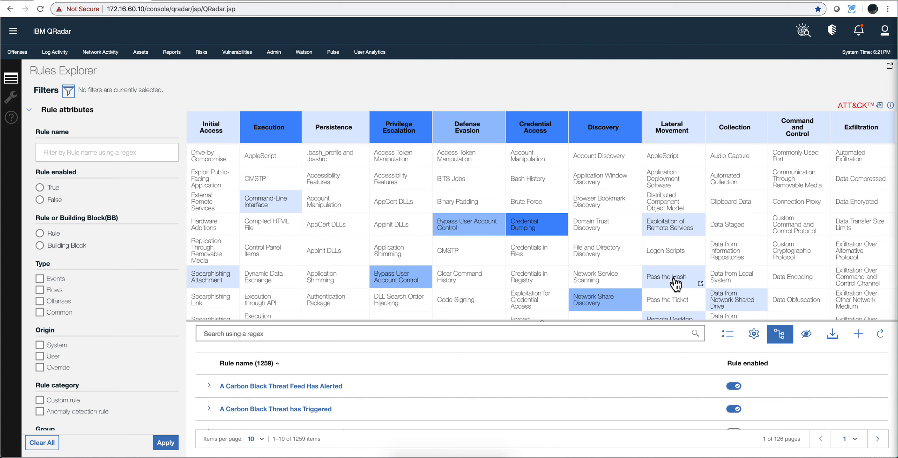
Step: Expand the MITRE ATT&CK filter section and examine its tactic and technique options
{"action": "scroll", "coordinate": [136, 251], "scroll_direction": "down", "scroll_amount": 2}
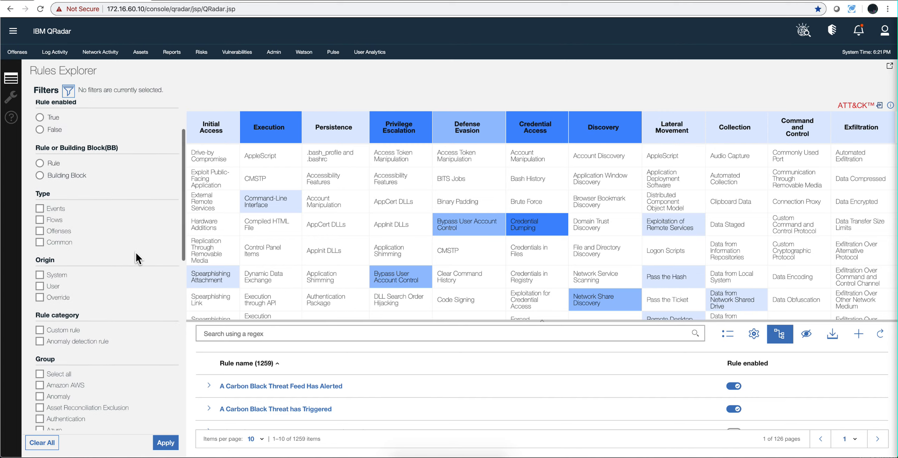
{"action": "scroll", "coordinate": [136, 251], "scroll_direction": "down", "scroll_amount": 15}
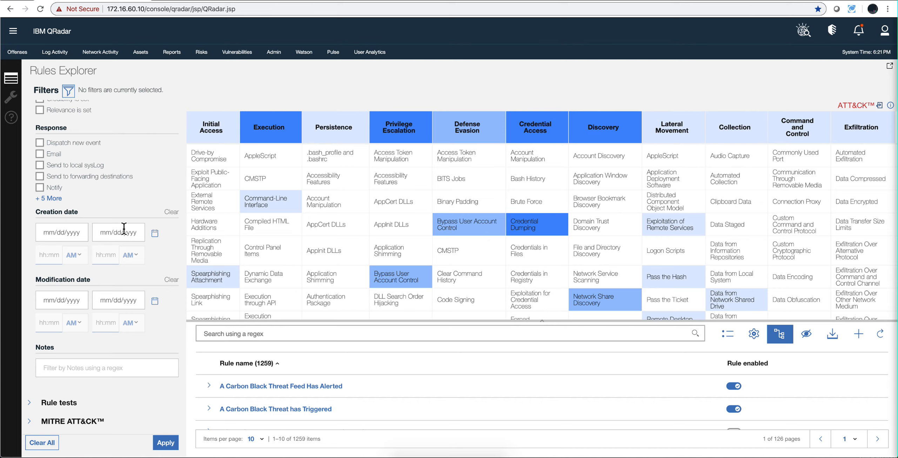
{"action": "left_click", "coordinate": [42, 421]}
{"action": "scroll", "coordinate": [71, 393], "scroll_direction": "down", "scroll_amount": 6}
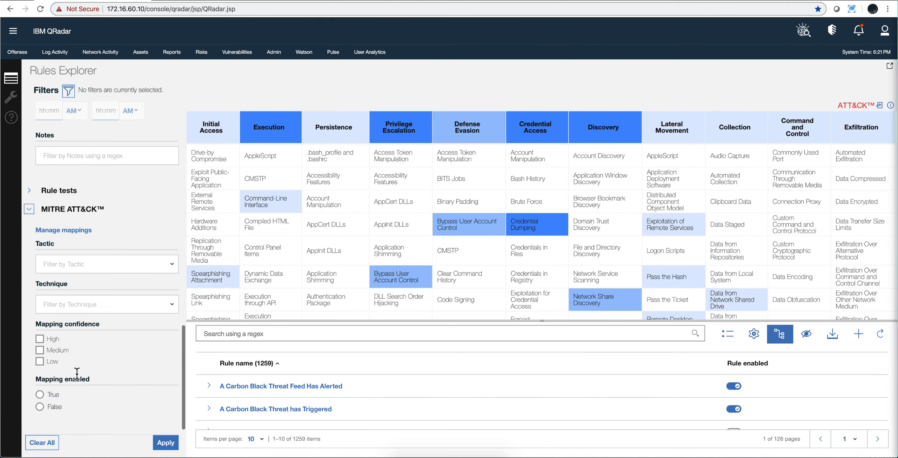
{"action": "left_click", "coordinate": [174, 271]}
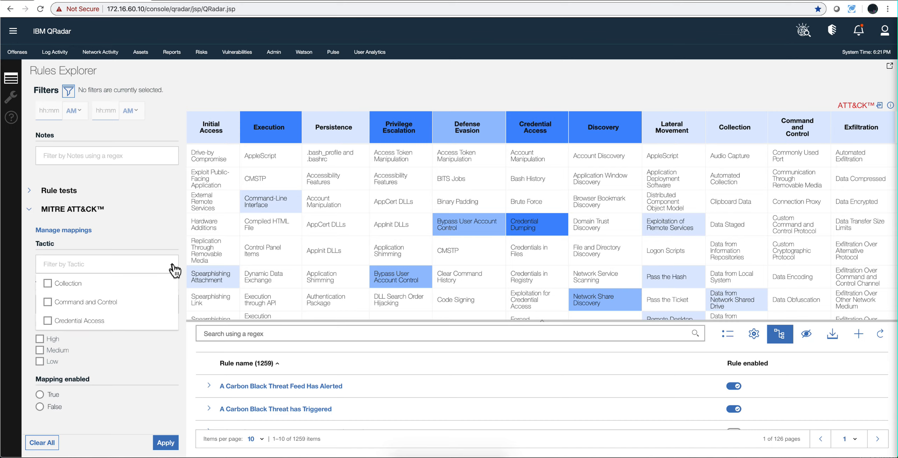
{"action": "left_click", "coordinate": [174, 271]}
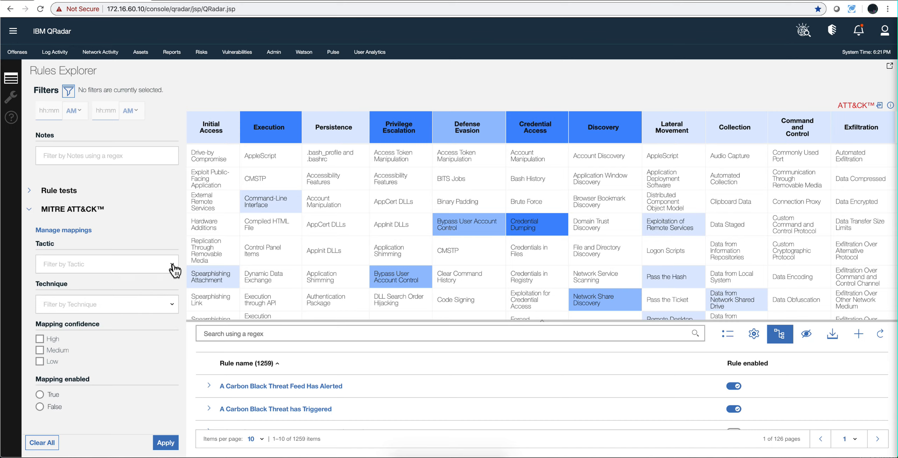
{"action": "left_click", "coordinate": [172, 305]}
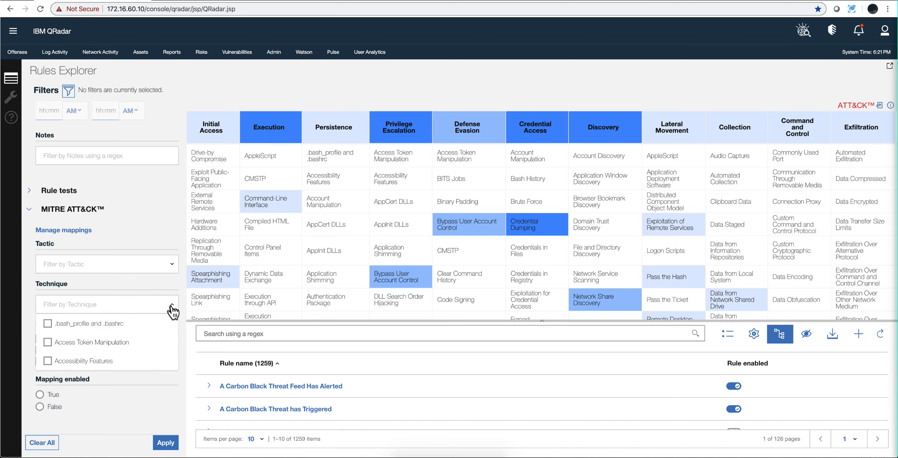
{"action": "left_click", "coordinate": [172, 306]}
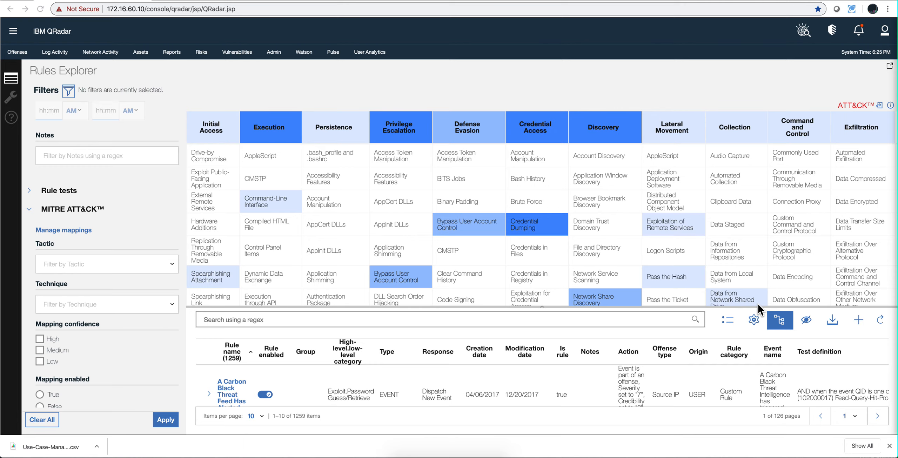
Step: Examine the rule table's column order and visibility options, including the Mitre Tactic and Technique columns, and close the dialog by applying it
{"action": "left_click", "coordinate": [755, 321]}
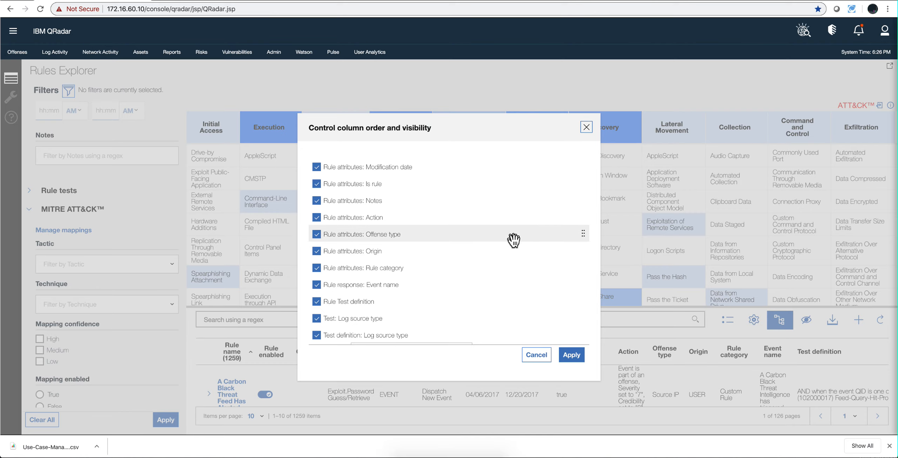
{"action": "scroll", "coordinate": [354, 190], "scroll_direction": "down", "scroll_amount": 1}
{"action": "scroll", "coordinate": [355, 189], "scroll_direction": "down", "scroll_amount": 2}
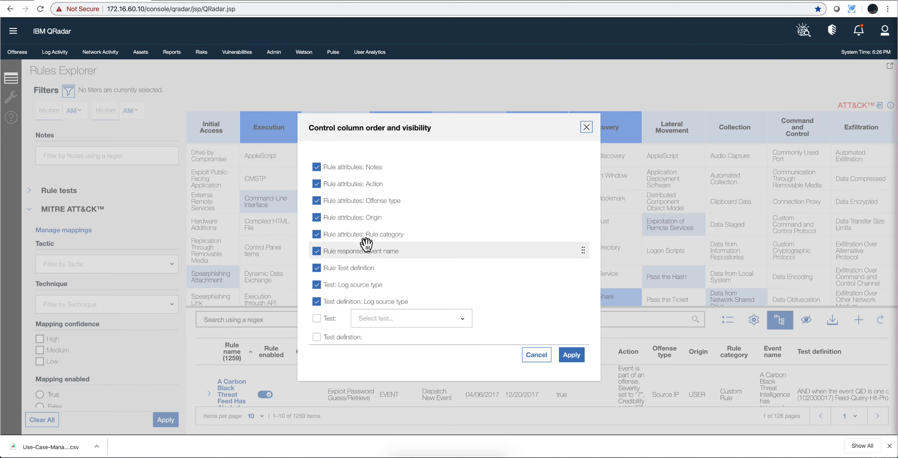
{"action": "scroll", "coordinate": [367, 243], "scroll_direction": "up", "scroll_amount": 10}
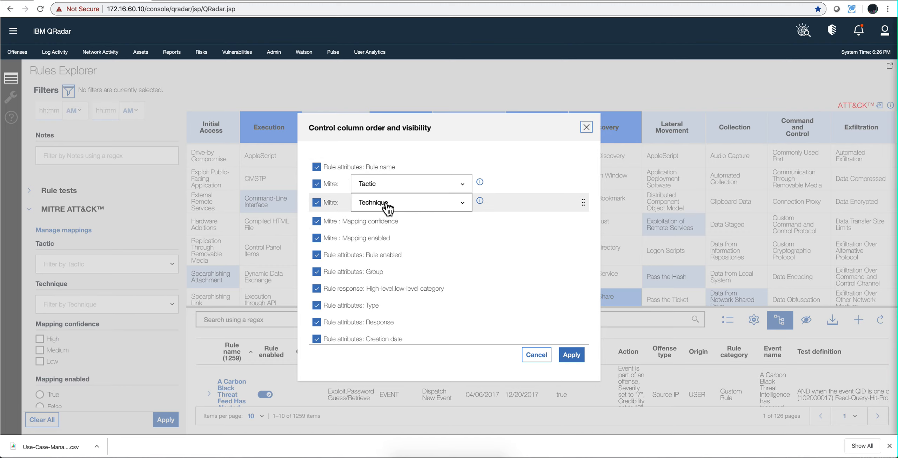
{"action": "left_click", "coordinate": [574, 358]}
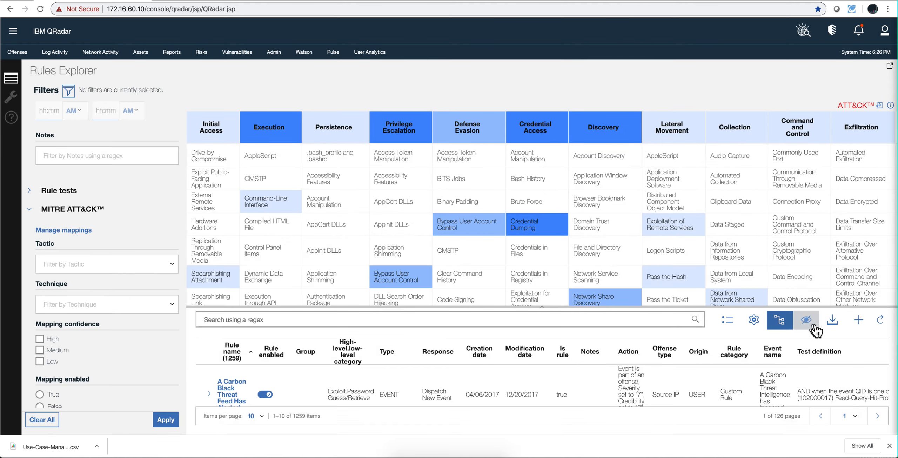
Step: Export the rules report as CSV and open Use-Case-Manager-Rules-Report_2020-3-23_1827.csv from the Downloads folder
{"action": "left_click", "coordinate": [835, 325]}
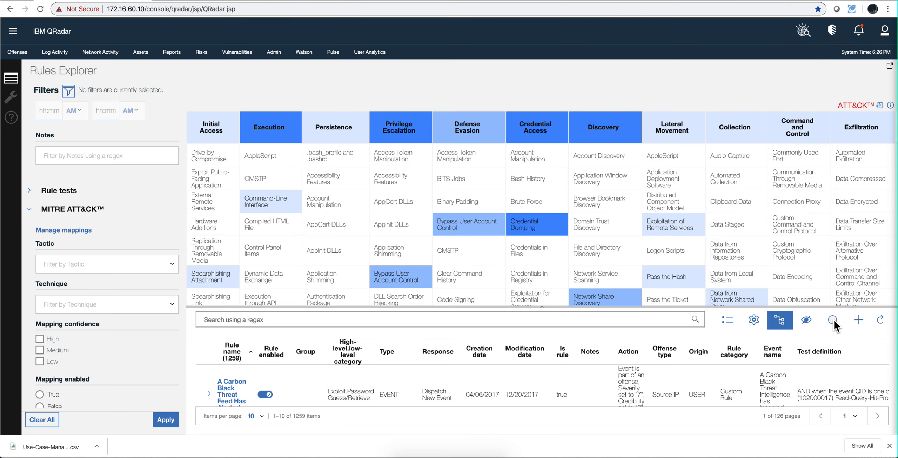
{"action": "left_click", "coordinate": [402, 457]}
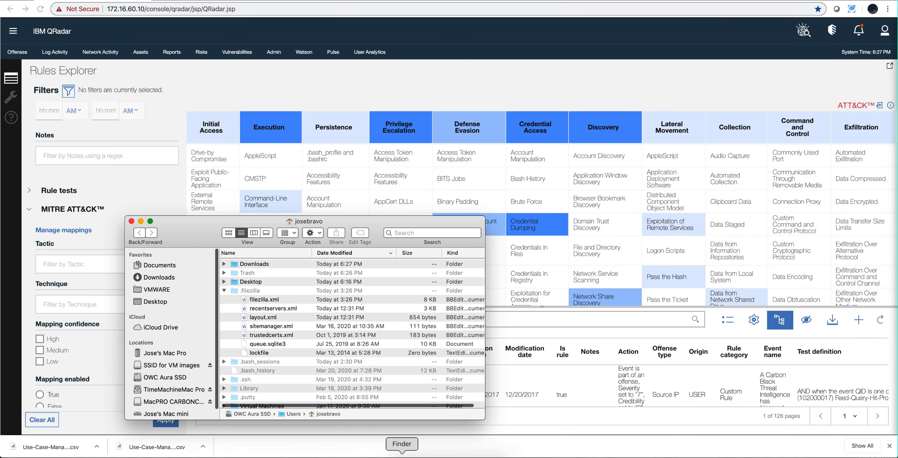
{"action": "double_click", "coordinate": [259, 264]}
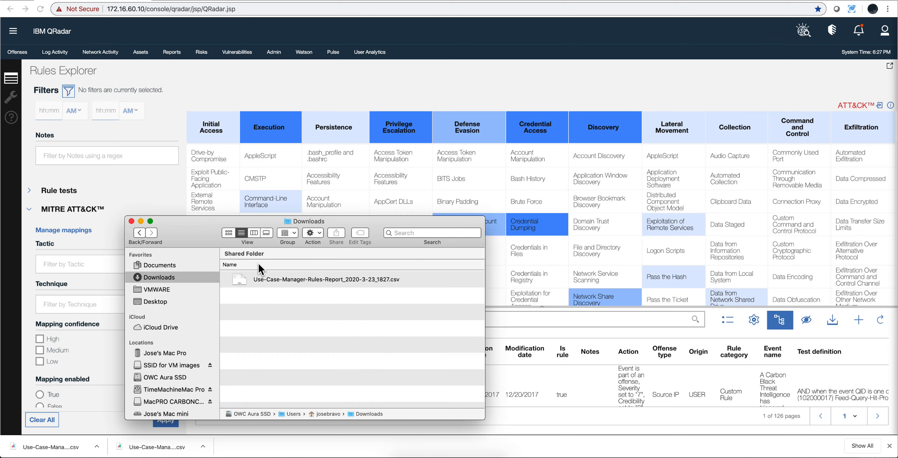
{"action": "double_click", "coordinate": [292, 279]}
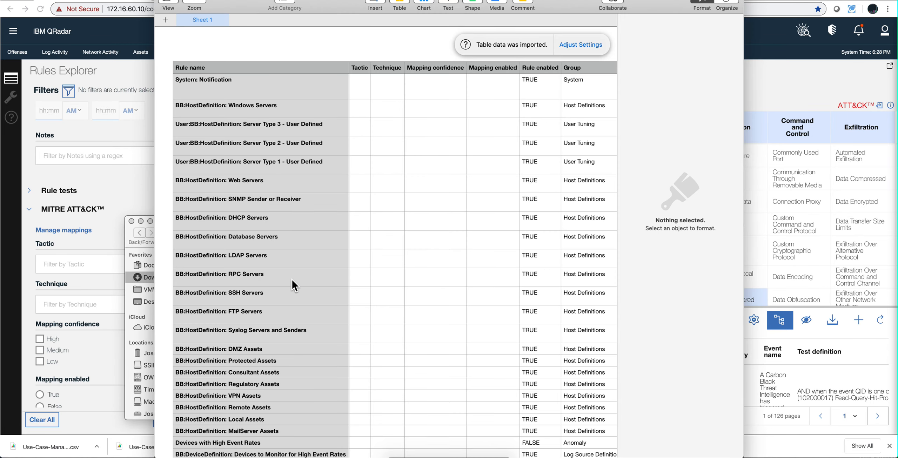
Step: Examine the exported report's rows and columns, and close the spreadsheet and the Downloads folder window
{"action": "scroll", "coordinate": [308, 184], "scroll_direction": "down", "scroll_amount": 10}
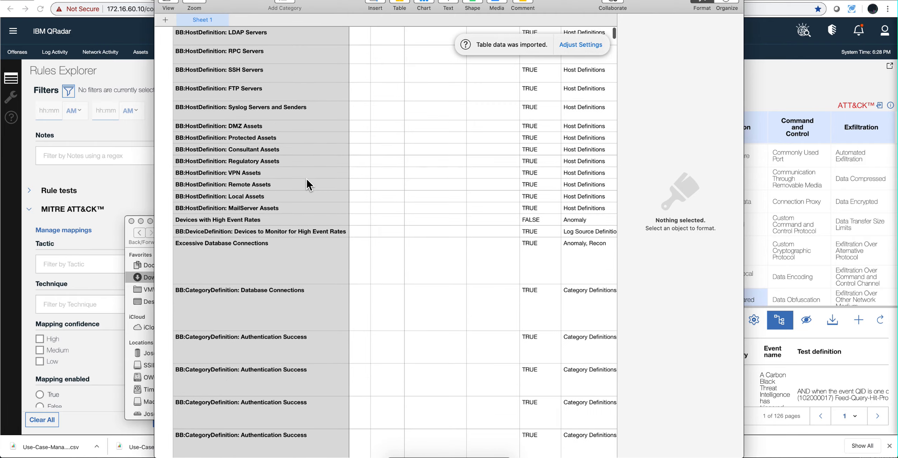
{"action": "scroll", "coordinate": [417, 186], "scroll_direction": "right", "scroll_amount": 15}
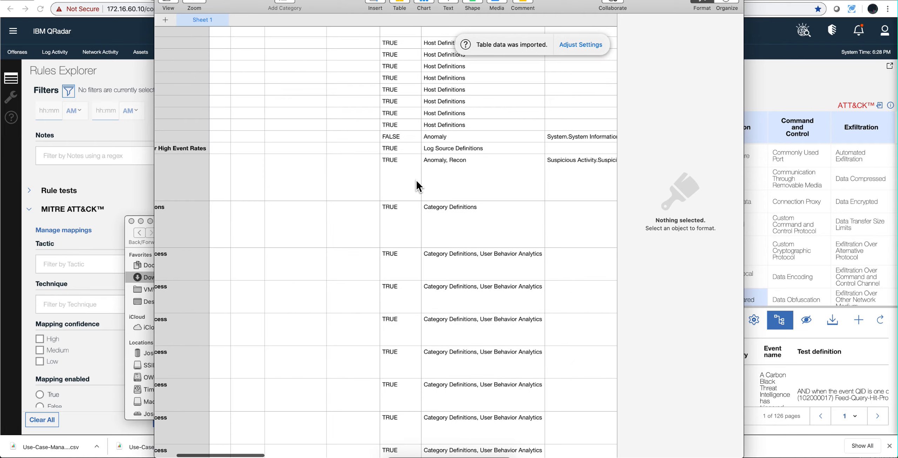
{"action": "scroll", "coordinate": [417, 186], "scroll_direction": "right", "scroll_amount": 15}
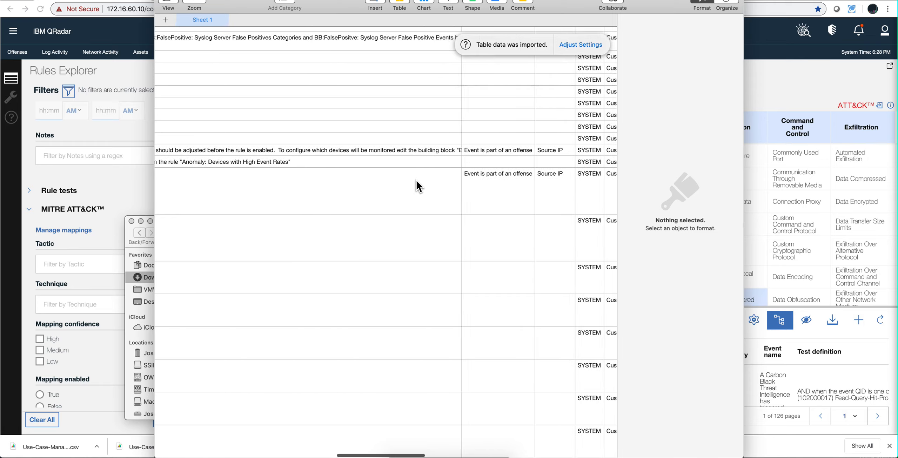
{"action": "scroll", "coordinate": [417, 186], "scroll_direction": "right", "scroll_amount": 15}
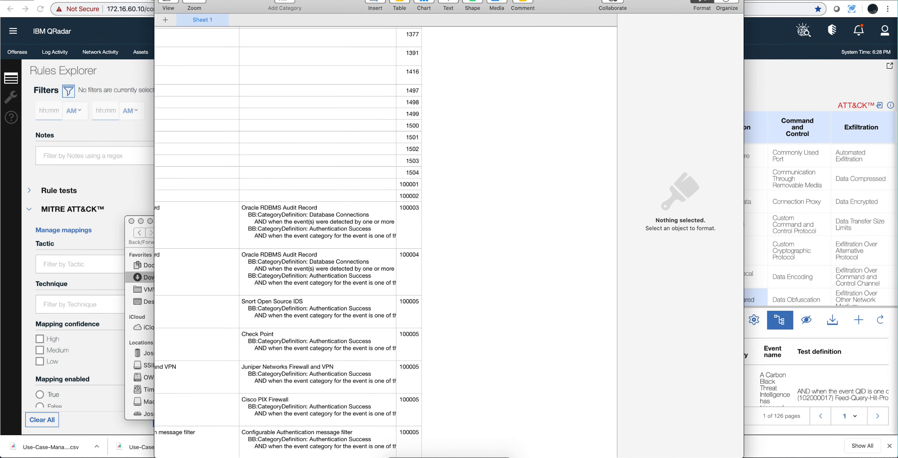
{"action": "left_click", "coordinate": [162, 1]}
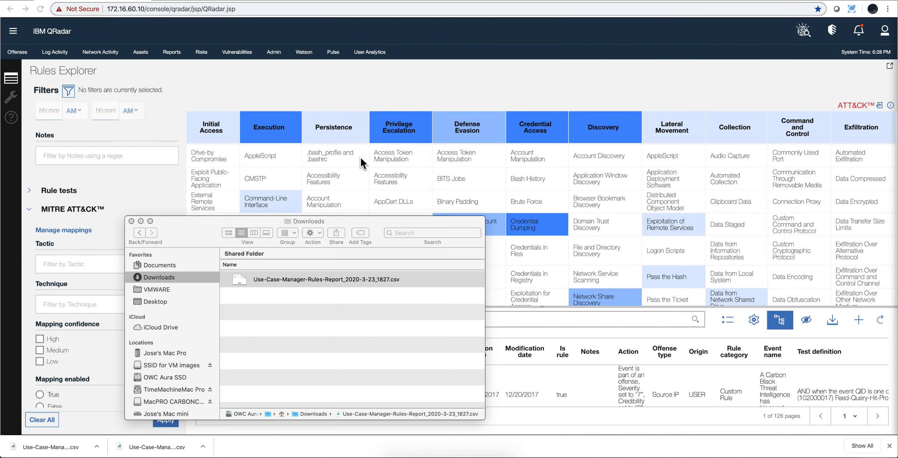
{"action": "left_click", "coordinate": [132, 221]}
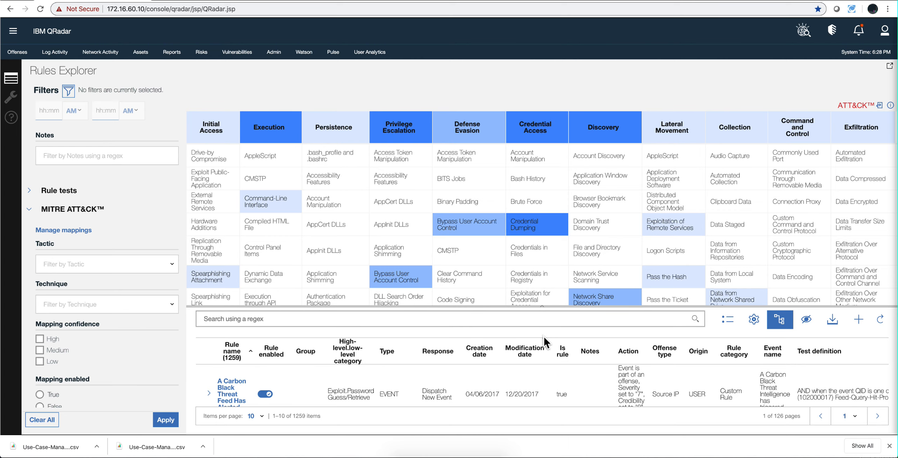
Step: Enlarge the rule table slightly by shrinking the ATT&CK chart, and look across the table's columns
{"action": "left_click_drag", "start_coordinate": [543, 306], "coordinate": [546, 298]}
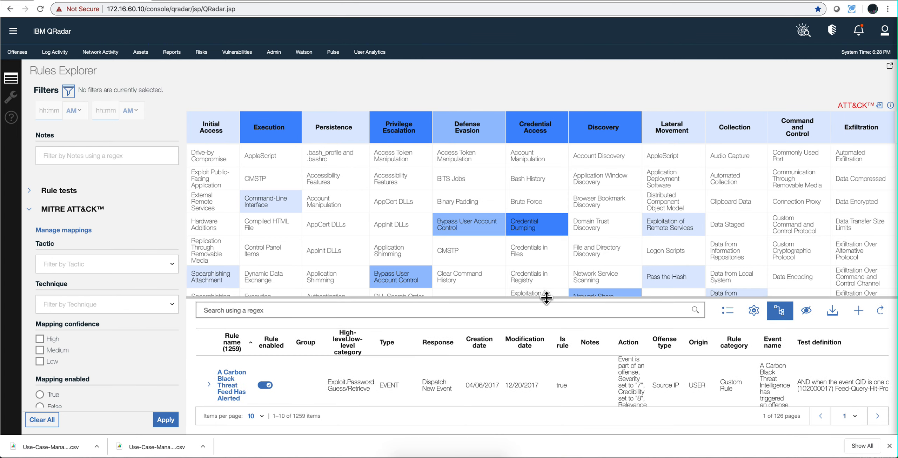
{"action": "left_click", "coordinate": [565, 342]}
{"action": "scroll", "coordinate": [564, 344], "scroll_direction": "right", "scroll_amount": 3}
{"action": "scroll", "coordinate": [564, 342], "scroll_direction": "left", "scroll_amount": 3}
Step: Filter the rules to the Credential Dumping technique under the Credential Access tactic and apply the filter
{"action": "left_click", "coordinate": [528, 227]}
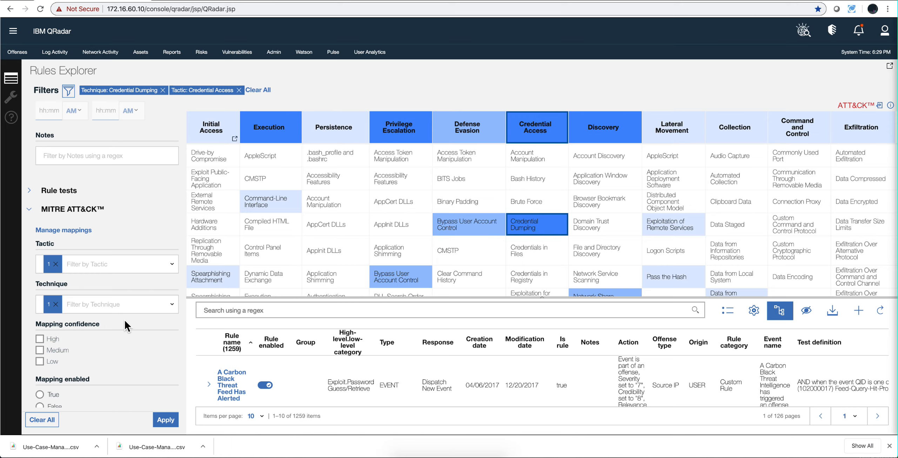
{"action": "left_click", "coordinate": [170, 420]}
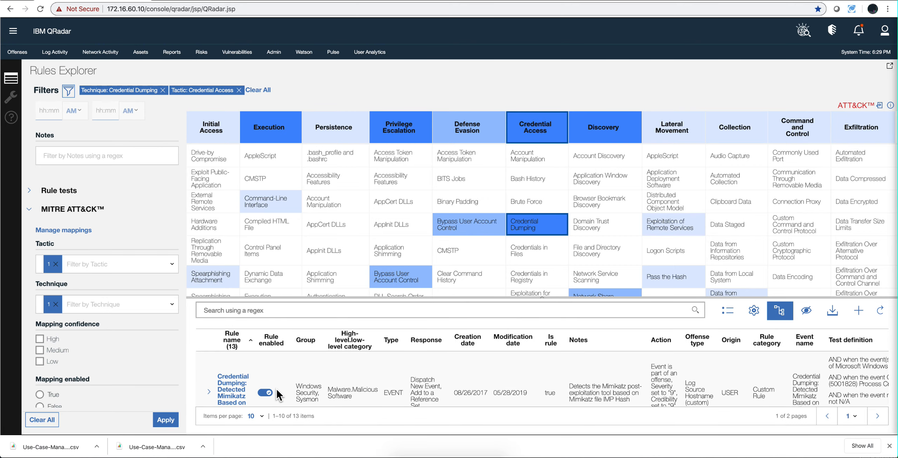
{"action": "scroll", "coordinate": [295, 373], "scroll_direction": "down", "scroll_amount": 1}
{"action": "scroll", "coordinate": [295, 372], "scroll_direction": "up", "scroll_amount": 1}
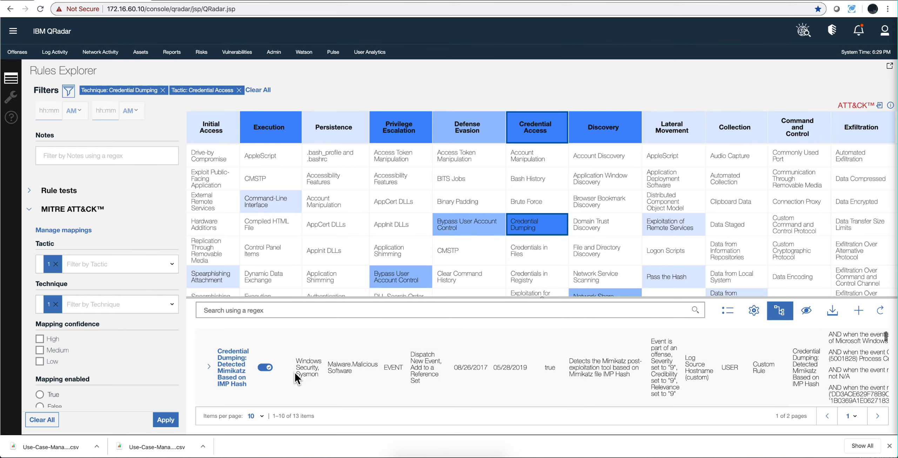
Step: Investigate the rule "Credential Dumping: Detected Mimikatz Based on IMP Hash", viewing its groups and its MITRE ATT&CK mapping without saving
{"action": "left_click", "coordinate": [230, 372]}
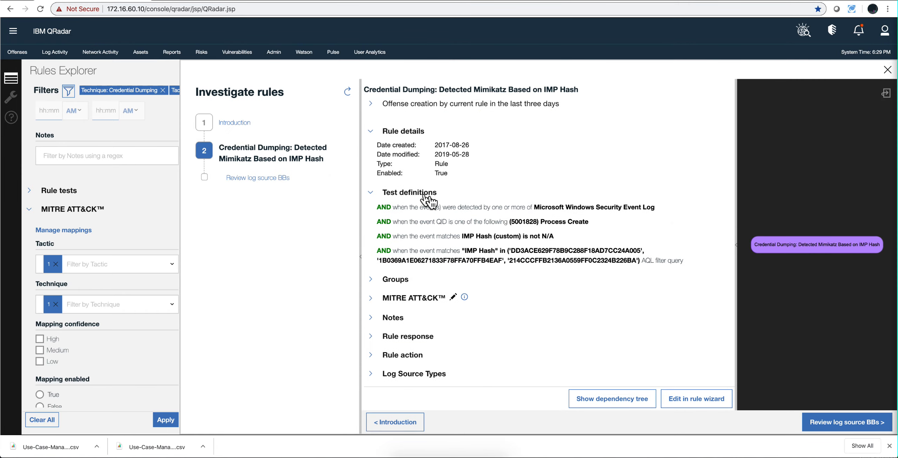
{"action": "left_click", "coordinate": [370, 282]}
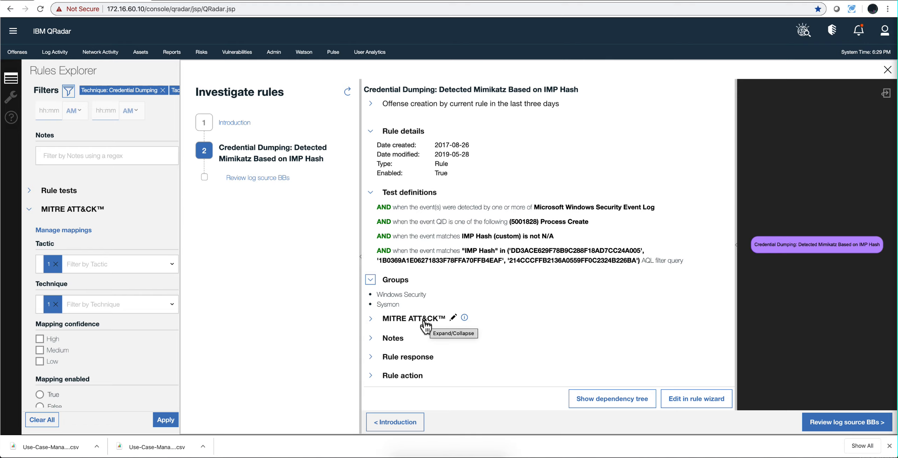
{"action": "left_click", "coordinate": [453, 319]}
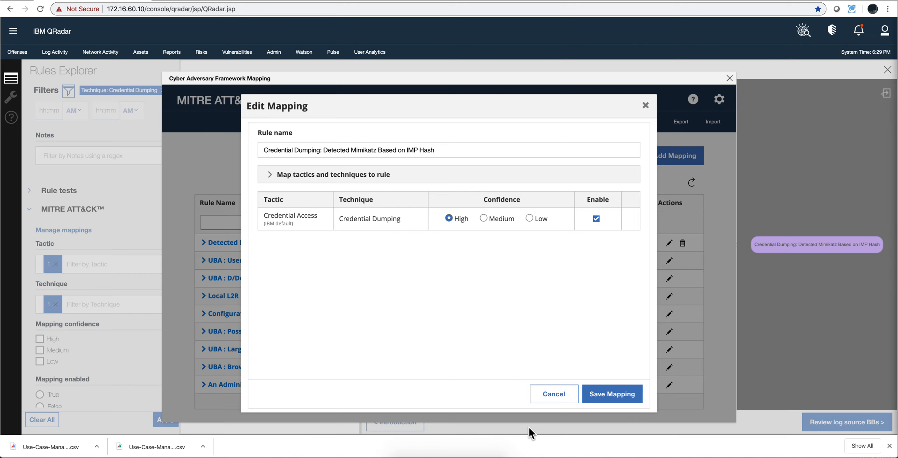
{"action": "left_click", "coordinate": [556, 400]}
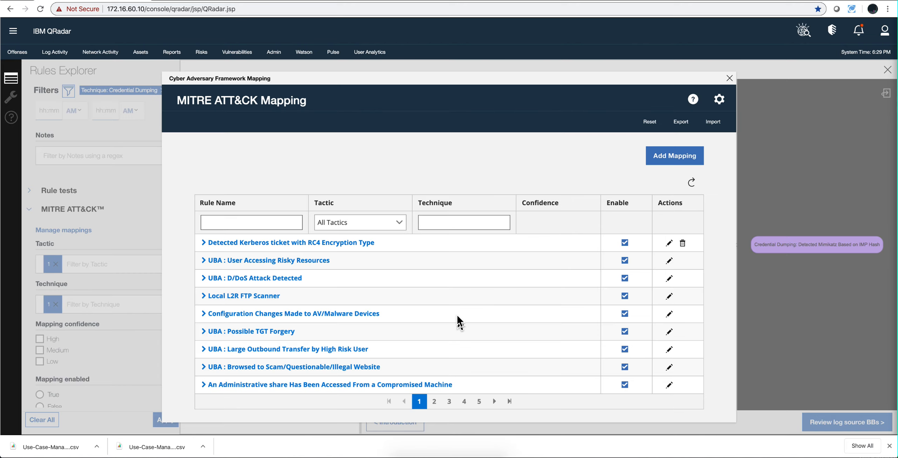
{"action": "left_click", "coordinate": [729, 77]}
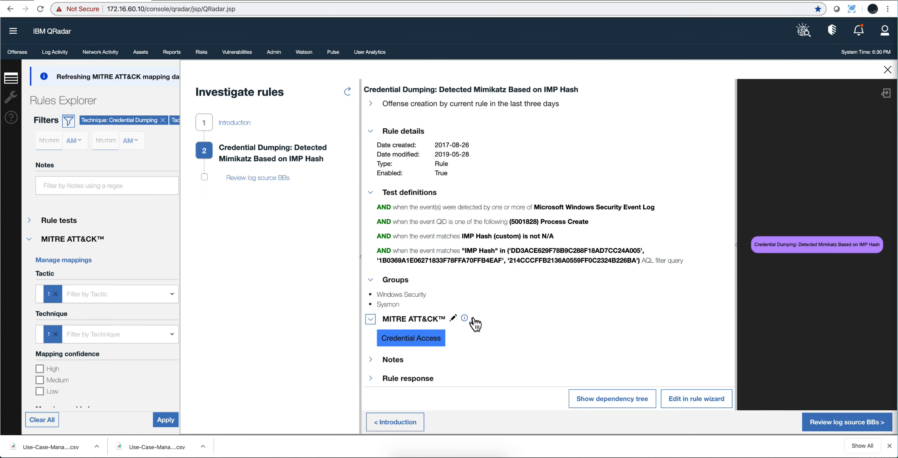
Step: Review the Mimikatz rule's notes, rule response, rule action and log source types, and close the investigation
{"action": "left_click", "coordinate": [371, 360]}
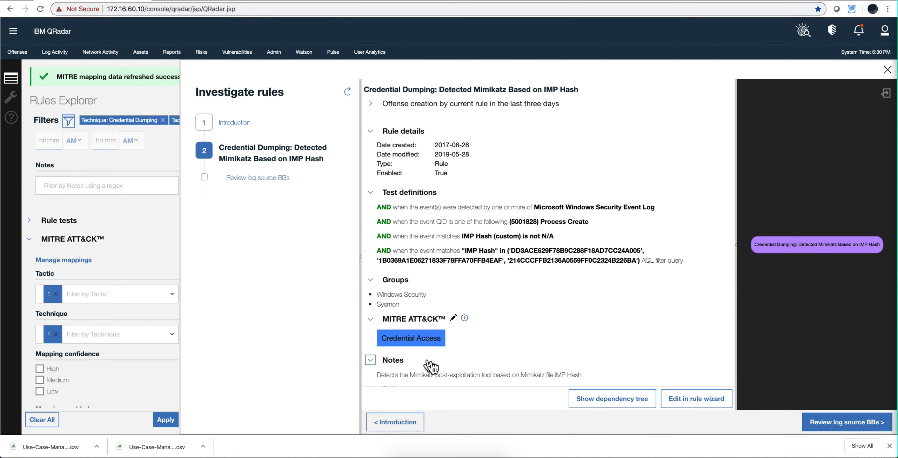
{"action": "scroll", "coordinate": [434, 366], "scroll_direction": "down", "scroll_amount": 2}
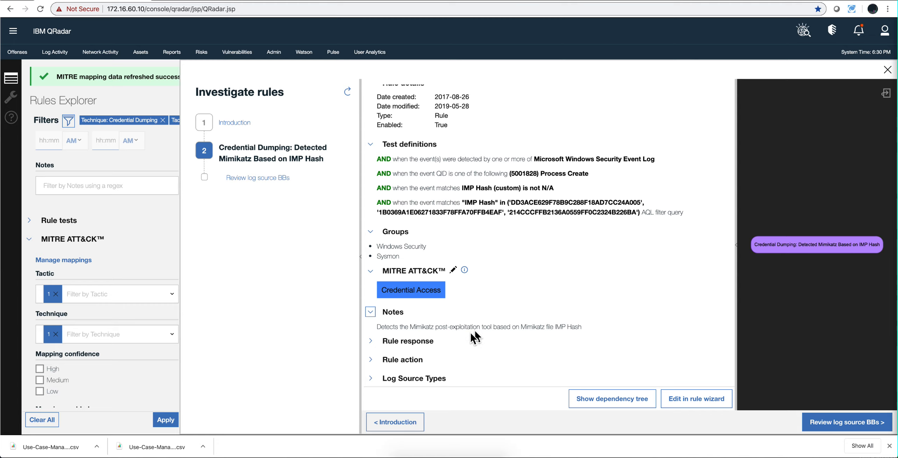
{"action": "left_click", "coordinate": [371, 342]}
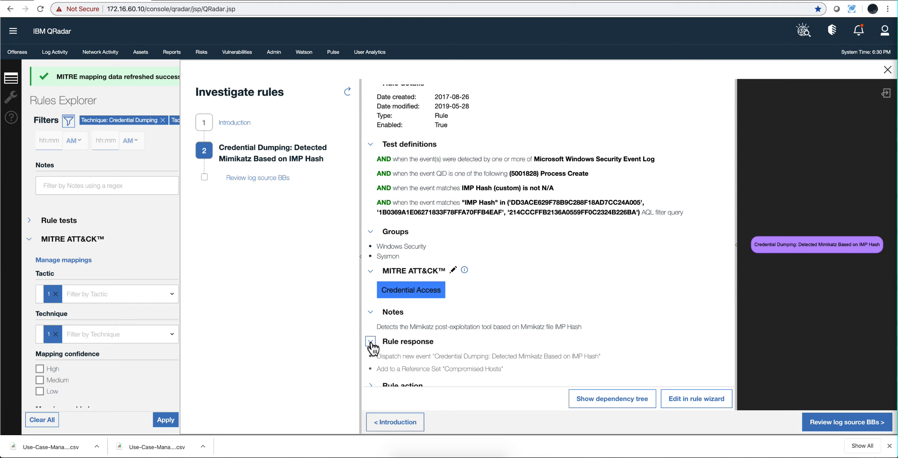
{"action": "scroll", "coordinate": [411, 344], "scroll_direction": "down", "scroll_amount": 1}
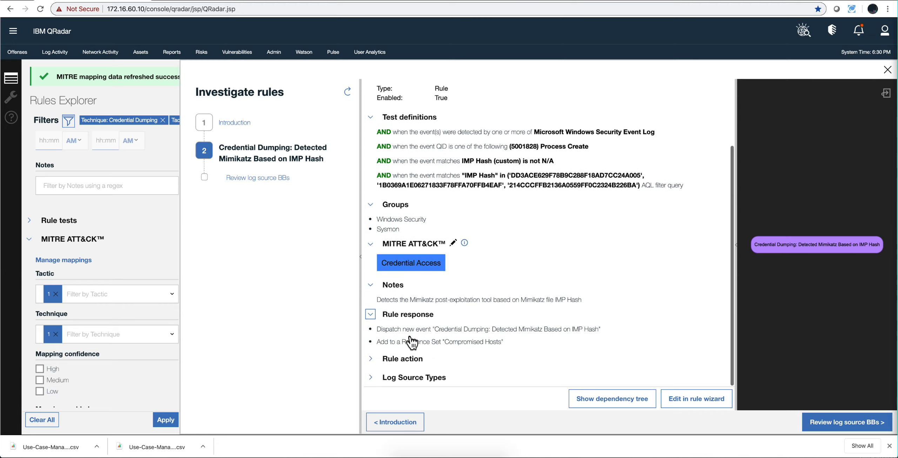
{"action": "left_click", "coordinate": [371, 359]}
{"action": "scroll", "coordinate": [411, 361], "scroll_direction": "down", "scroll_amount": 2}
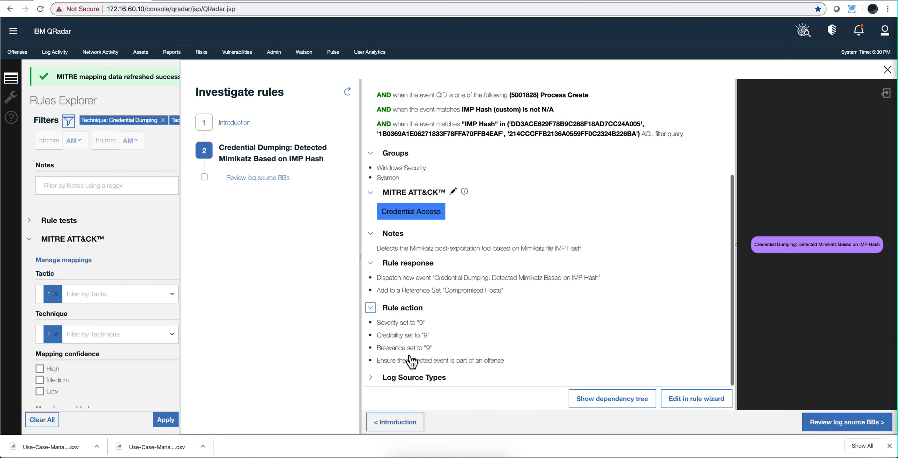
{"action": "left_click", "coordinate": [370, 378]}
{"action": "scroll", "coordinate": [441, 365], "scroll_direction": "down", "scroll_amount": 1}
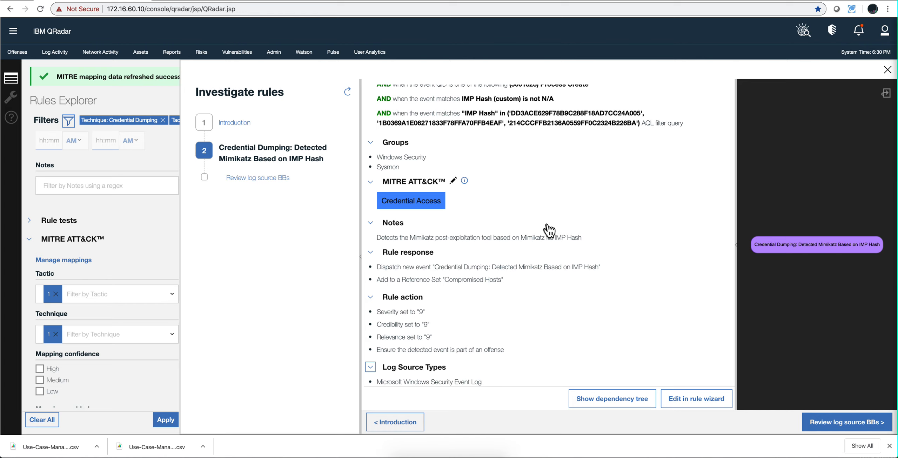
{"action": "left_click", "coordinate": [887, 70]}
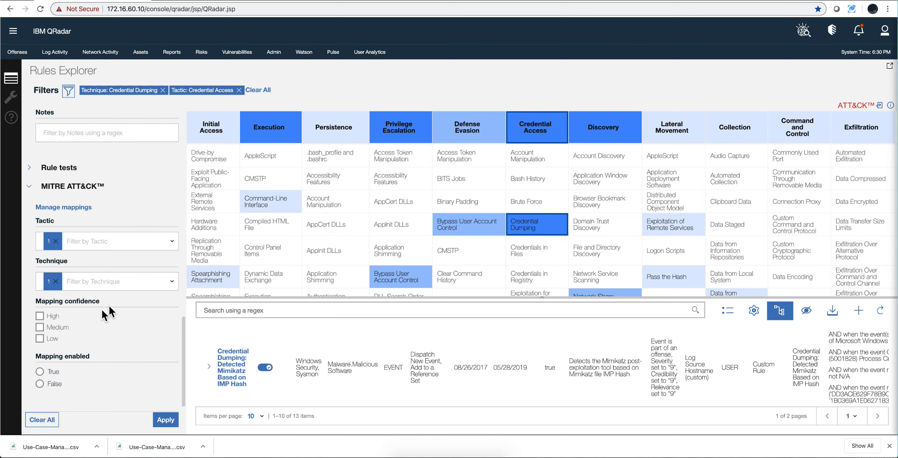
Step: Add a Low mapping confidence filter alongside the Credential Access tactic and Credential Dumping technique filters
{"action": "left_click", "coordinate": [139, 247]}
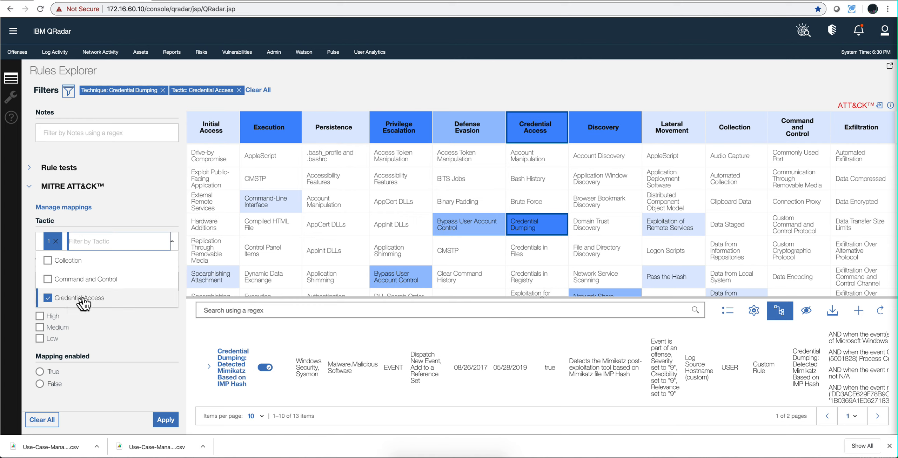
{"action": "left_click", "coordinate": [92, 339]}
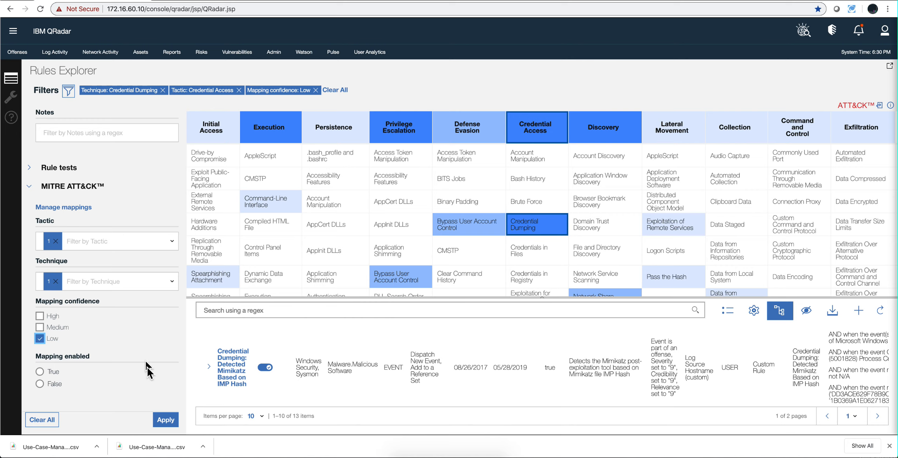
{"action": "left_click", "coordinate": [168, 424]}
Step: Examine the technique coverage further down the MITRE ATT&CK chart and return to the tactic headings
{"action": "scroll", "coordinate": [323, 211], "scroll_direction": "down", "scroll_amount": 1}
{"action": "scroll", "coordinate": [323, 212], "scroll_direction": "up", "scroll_amount": 1}
{"action": "scroll", "coordinate": [325, 216], "scroll_direction": "down", "scroll_amount": 5}
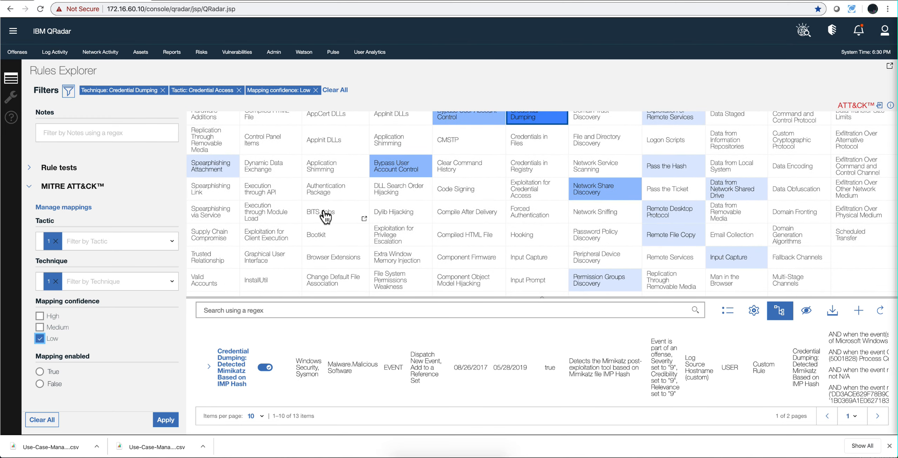
{"action": "scroll", "coordinate": [325, 217], "scroll_direction": "down", "scroll_amount": 1}
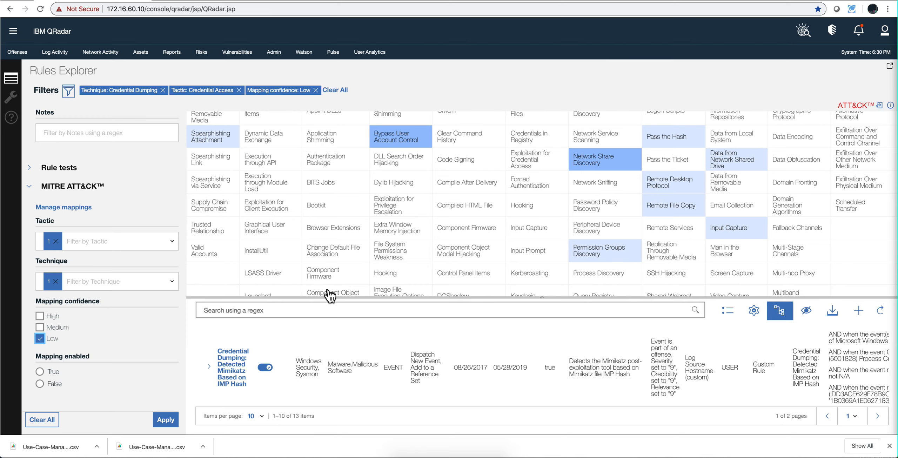
{"action": "scroll", "coordinate": [329, 290], "scroll_direction": "down", "scroll_amount": 3}
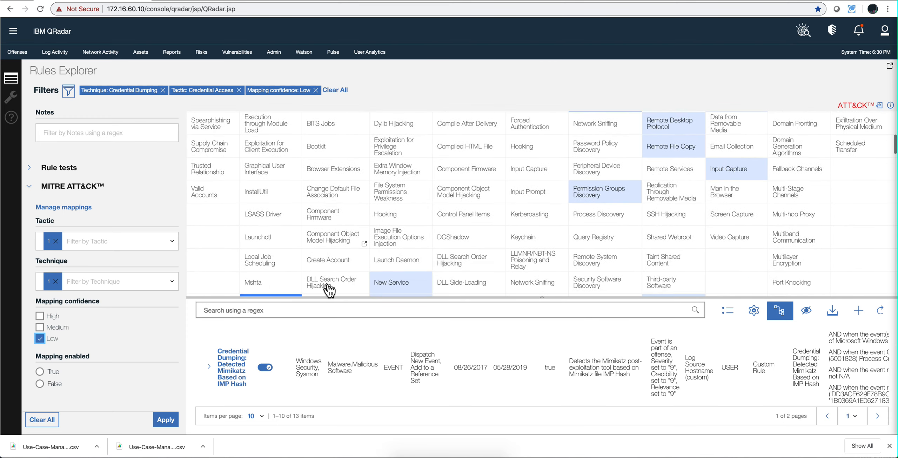
{"action": "scroll", "coordinate": [329, 289], "scroll_direction": "down", "scroll_amount": 1}
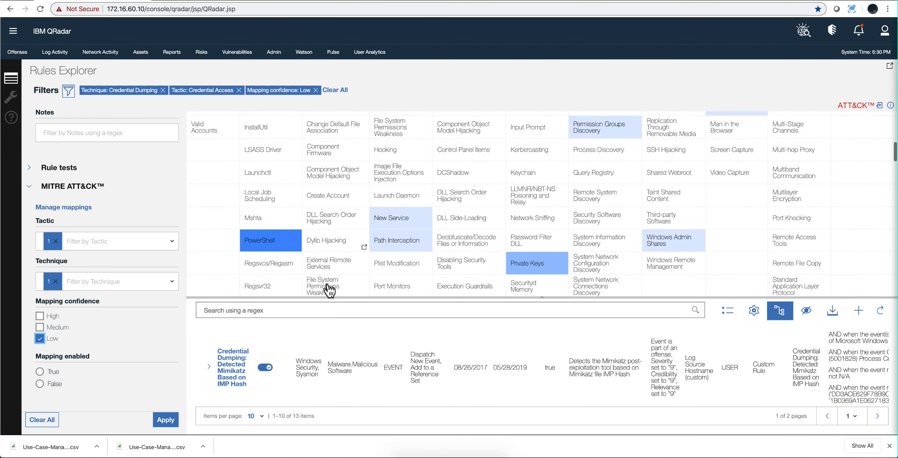
{"action": "scroll", "coordinate": [329, 289], "scroll_direction": "up", "scroll_amount": 2}
{"action": "scroll", "coordinate": [329, 290], "scroll_direction": "up", "scroll_amount": 6}
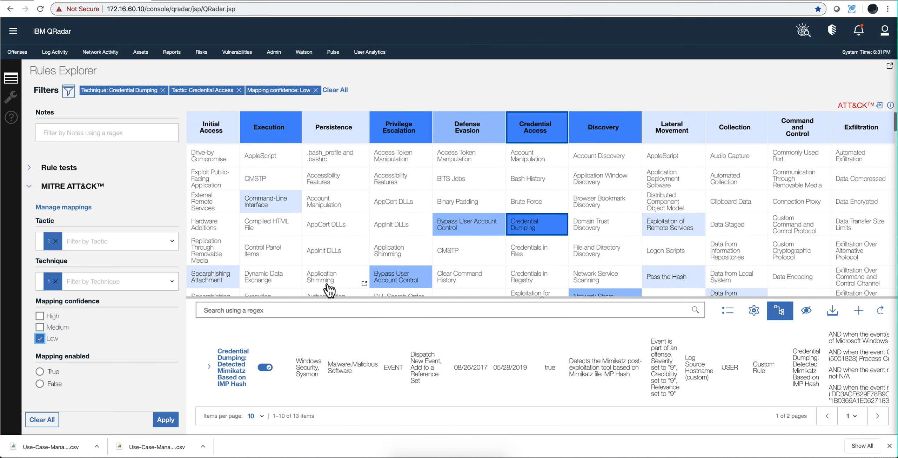